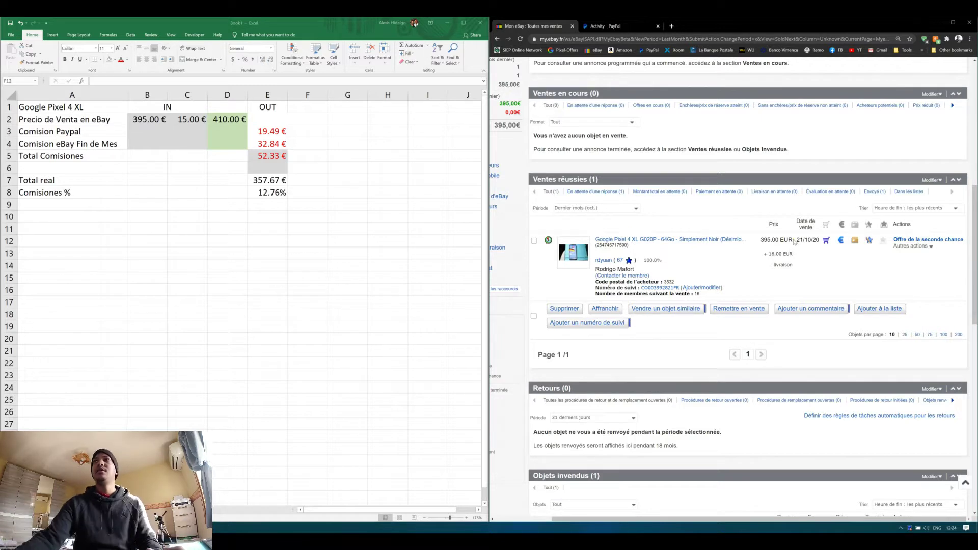
- Check the sale date of the Google Pixel 4 XL in eBay's sold items
{"action": "left_click_drag", "start_coordinate": [797, 240], "coordinate": [821, 240]}
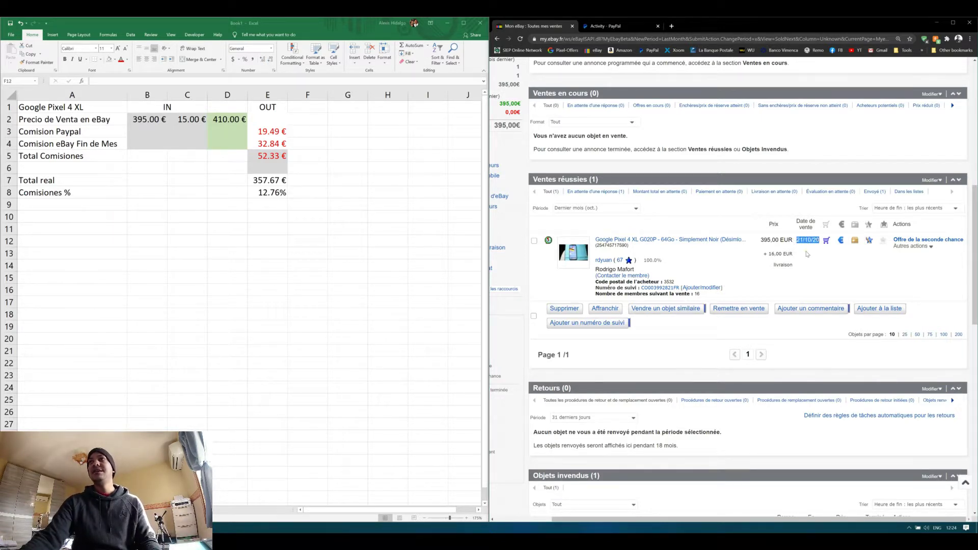
{"action": "left_click", "coordinate": [807, 248]}
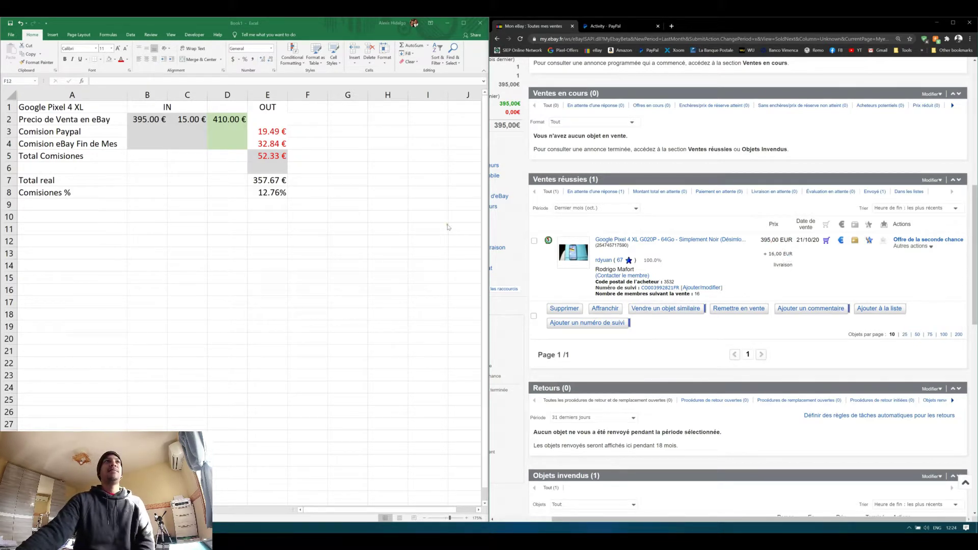
- Switch to the Excel workbook and review the eBay sale price, the added amount beside it and their sum in row 2
{"action": "key", "text": "alt+Tab"}
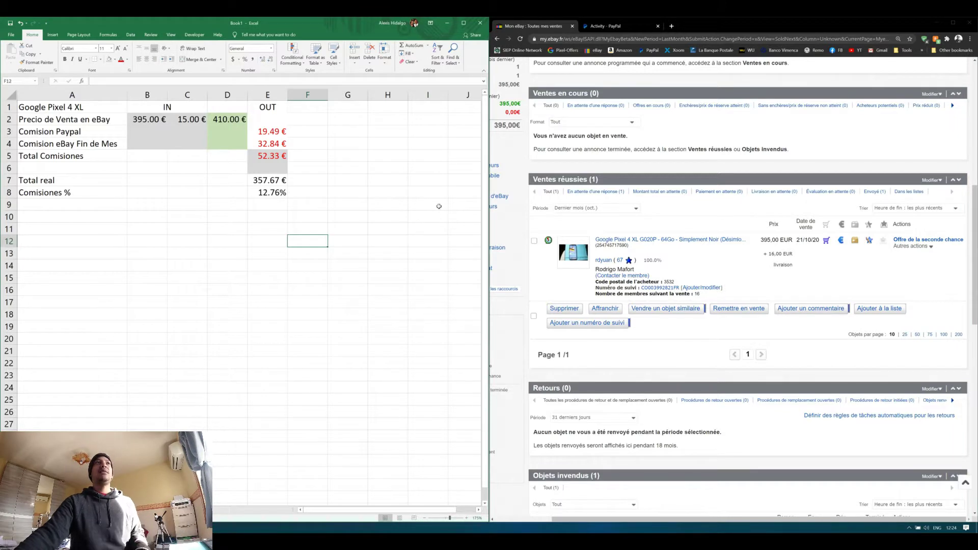
{"action": "left_click", "coordinate": [399, 179]}
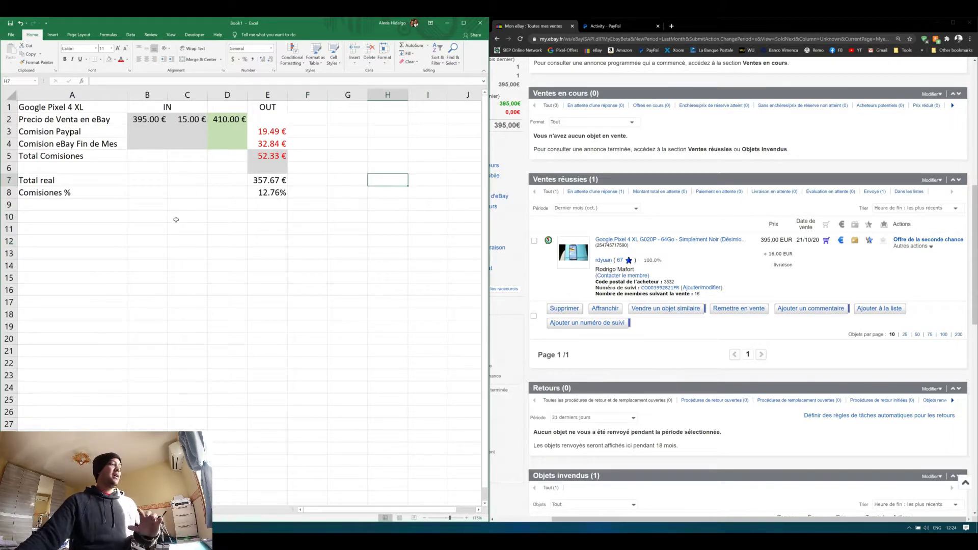
{"action": "left_click", "coordinate": [194, 182]}
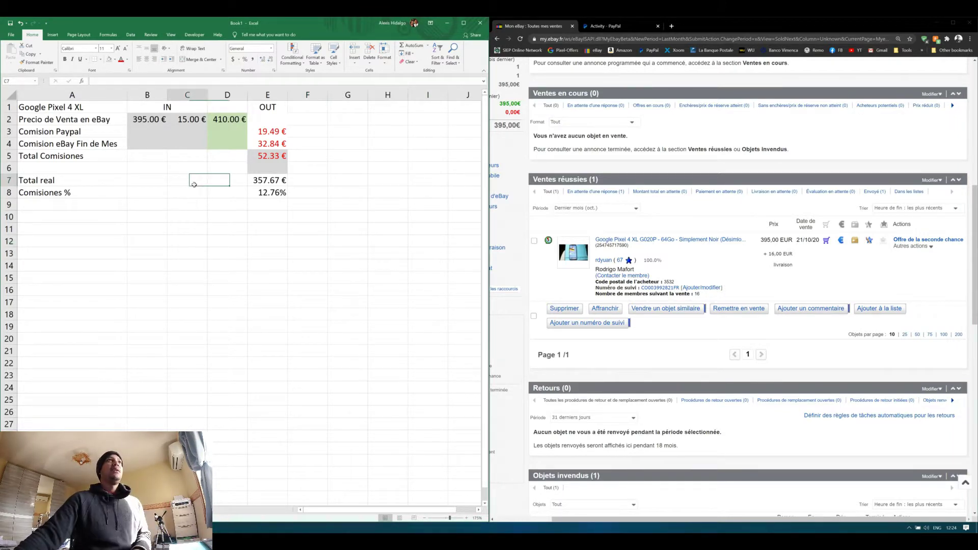
{"action": "left_click", "coordinate": [147, 120]}
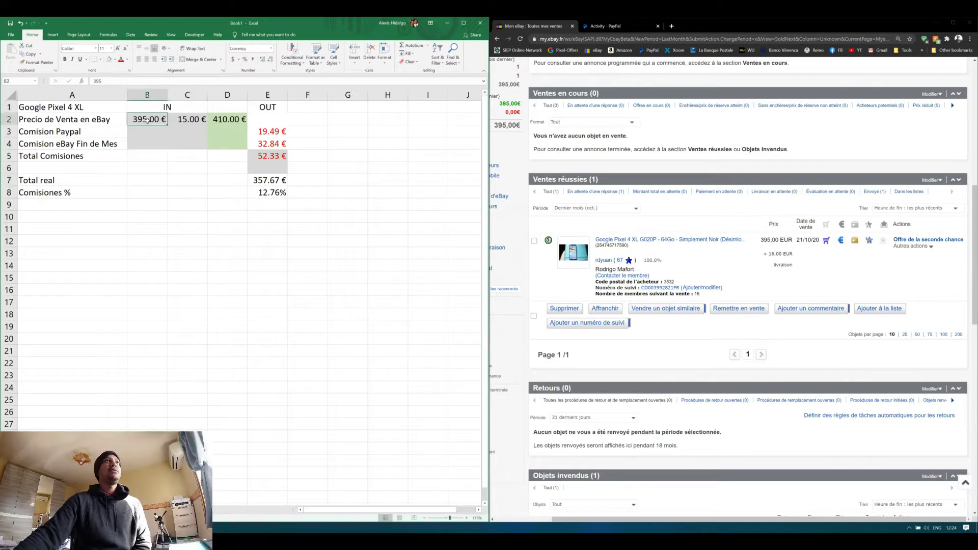
{"action": "left_click", "coordinate": [180, 120]}
{"action": "left_click", "coordinate": [224, 120]}
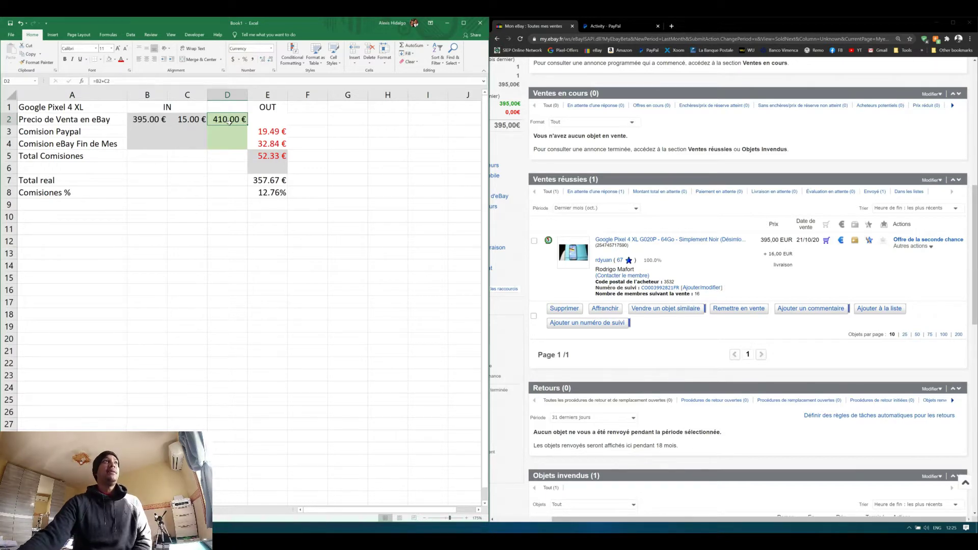
- Review the Comision Paypal row, and check the gross, fee and net amounts of the 21 Oct 2020 phone payment in PayPal's activity
{"action": "left_click", "coordinate": [73, 131]}
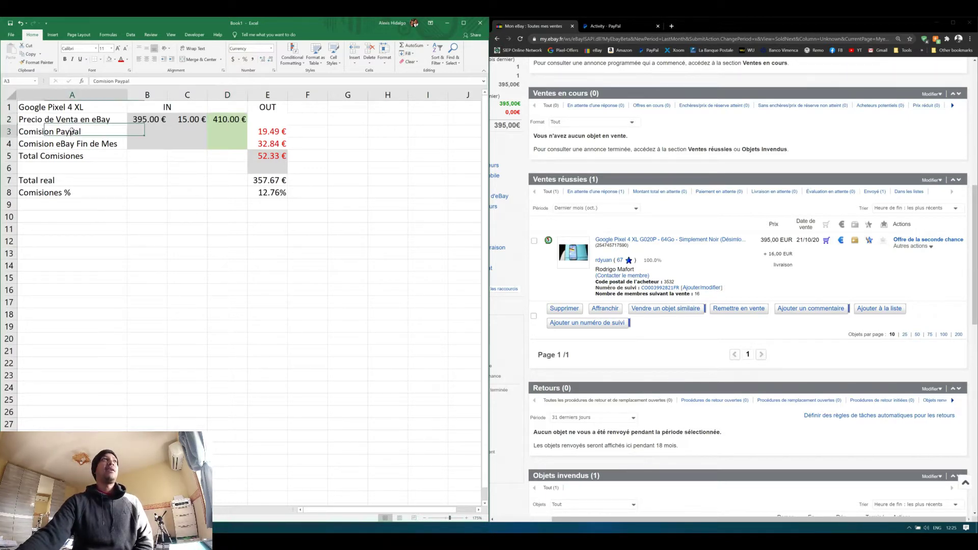
{"action": "left_click", "coordinate": [262, 132]}
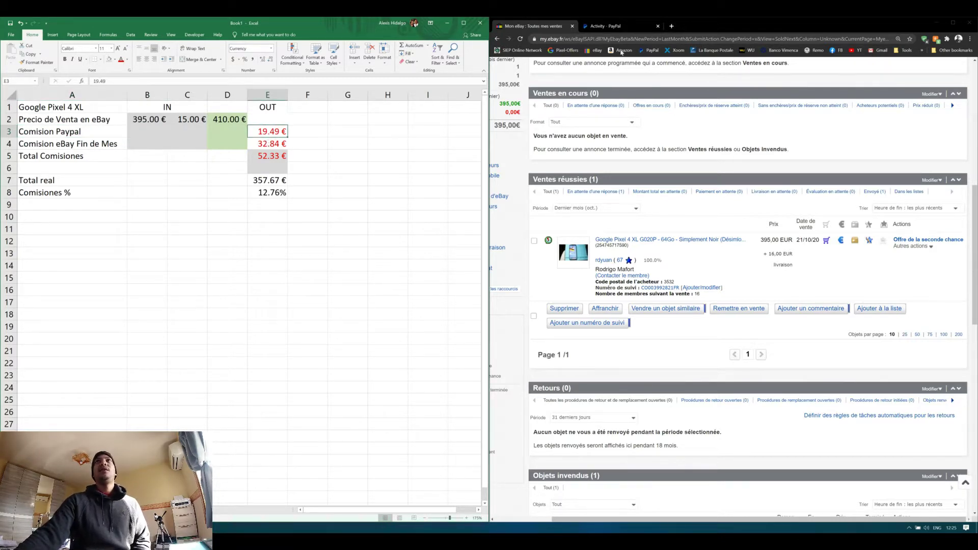
{"action": "left_click", "coordinate": [619, 27]}
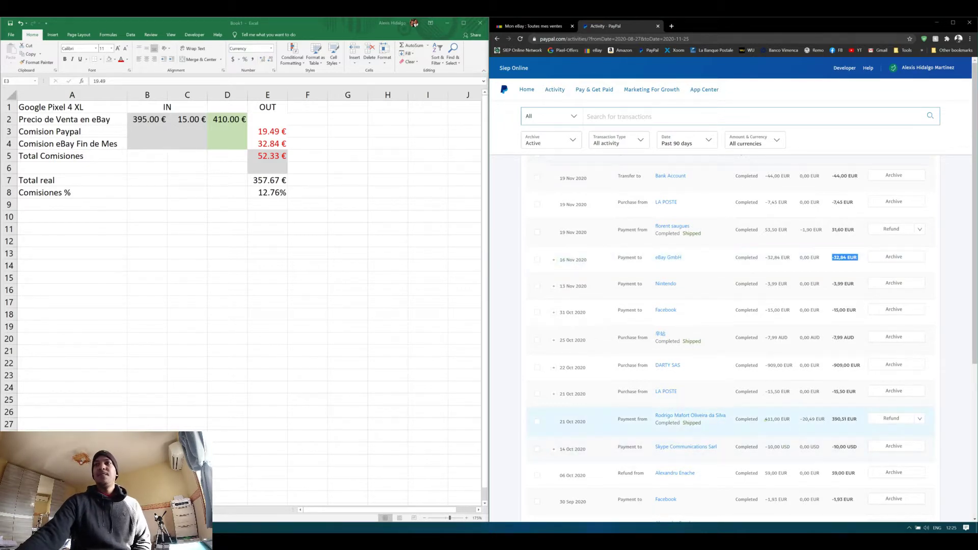
{"action": "left_click_drag", "start_coordinate": [764, 419], "coordinate": [788, 419]}
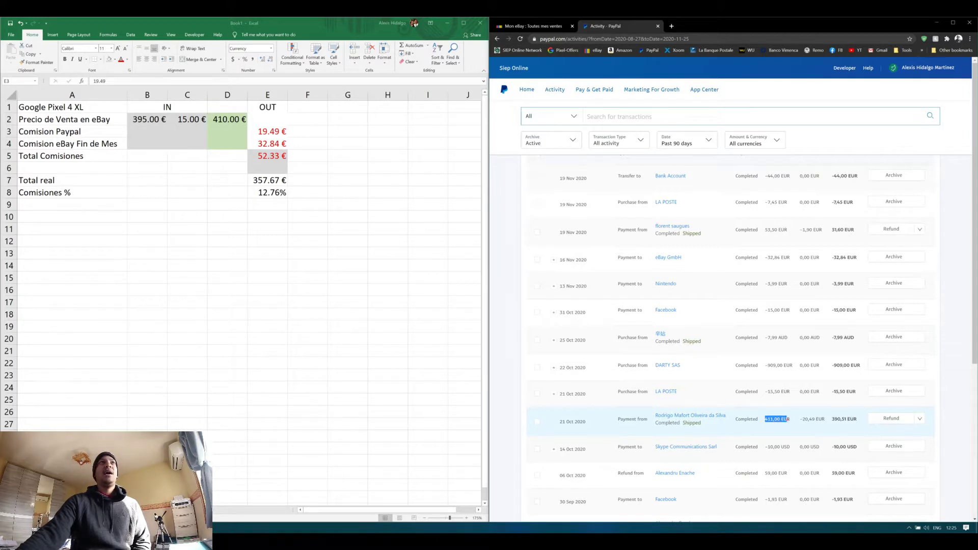
{"action": "left_click_drag", "start_coordinate": [765, 419], "coordinate": [790, 419]}
{"action": "left_click", "coordinate": [812, 423]}
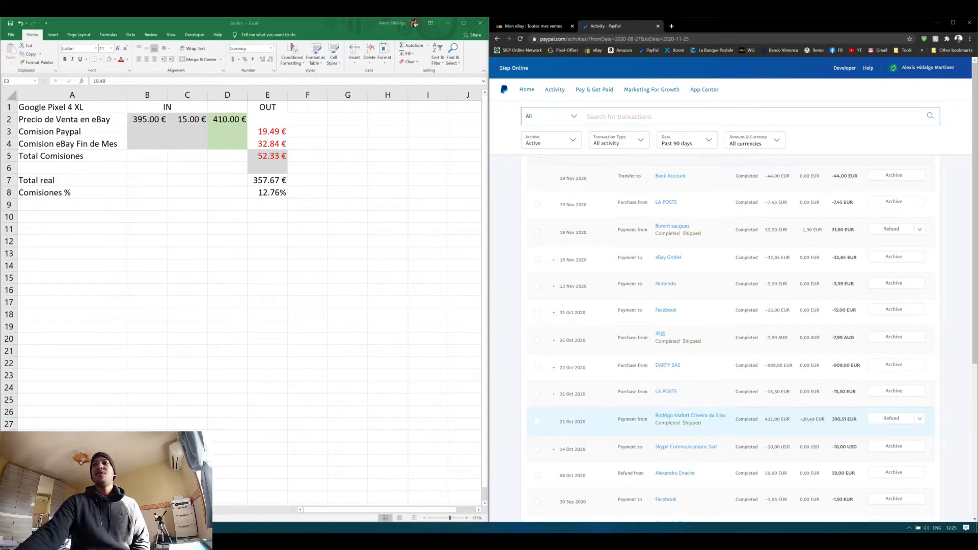
{"action": "left_click_drag", "start_coordinate": [801, 419], "coordinate": [853, 419]}
{"action": "left_click", "coordinate": [824, 419]}
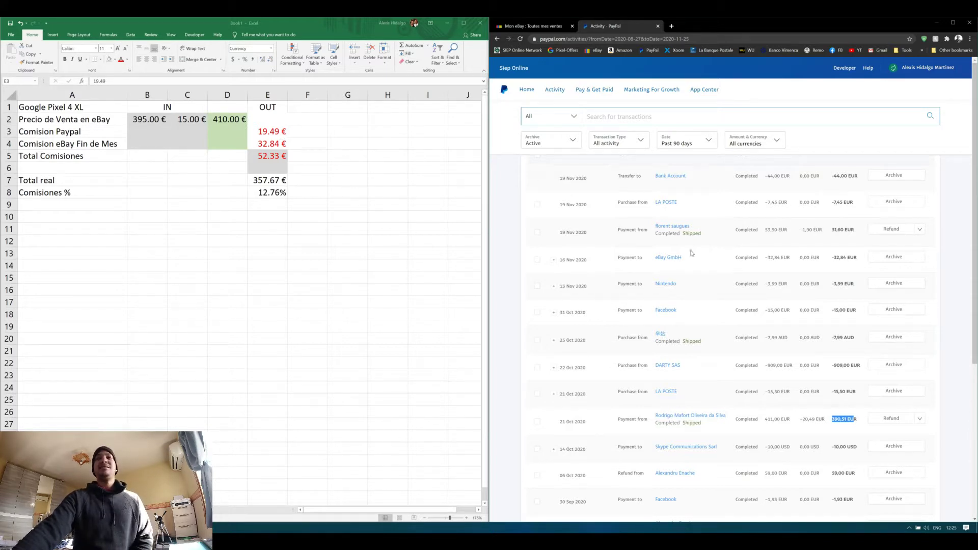
{"action": "left_click", "coordinate": [843, 418]}
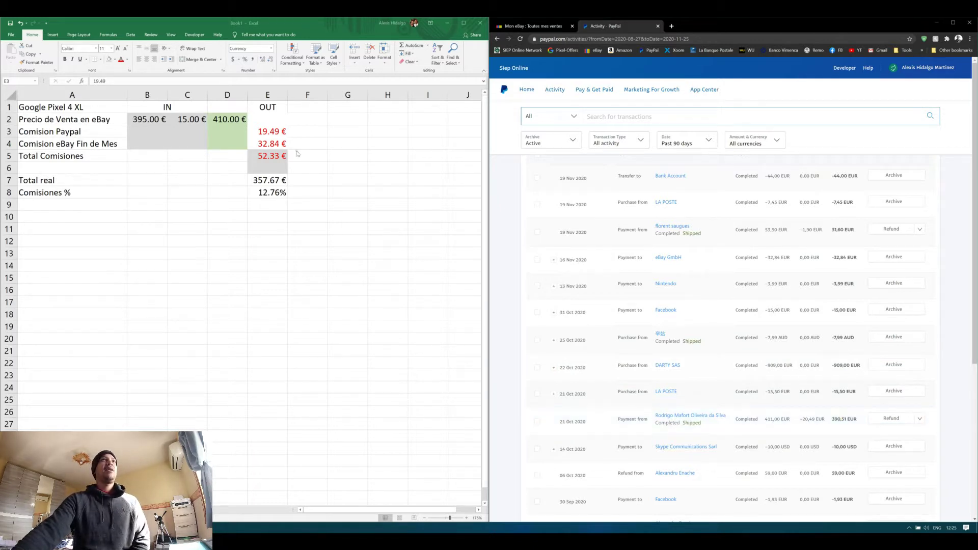
- Compare the spreadsheet's PayPal commission in E3 with the gross amount and fee of the 21 Oct 2020 payment
{"action": "left_click", "coordinate": [278, 133]}
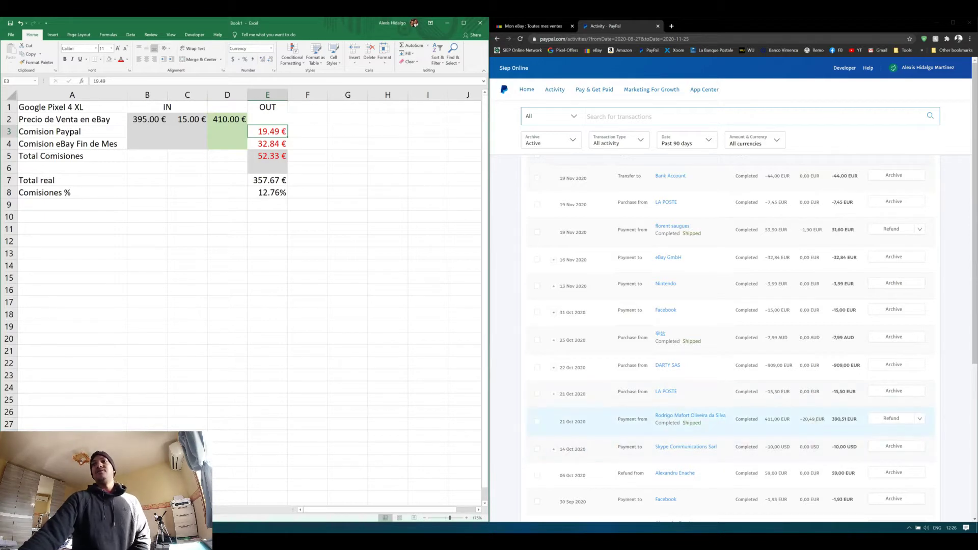
{"action": "triple_click", "coordinate": [785, 419]}
{"action": "left_click", "coordinate": [772, 420]}
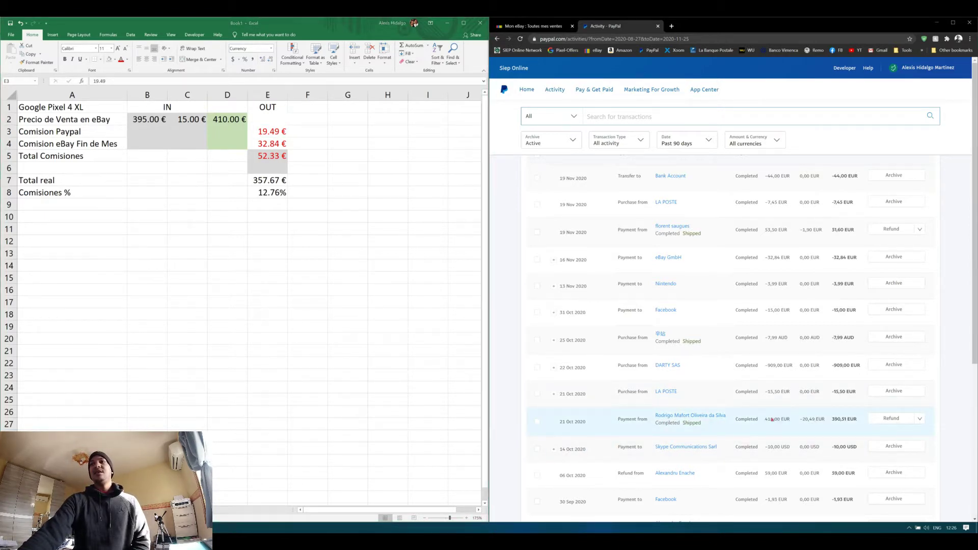
{"action": "double_click", "coordinate": [820, 419]}
{"action": "left_click", "coordinate": [814, 420]}
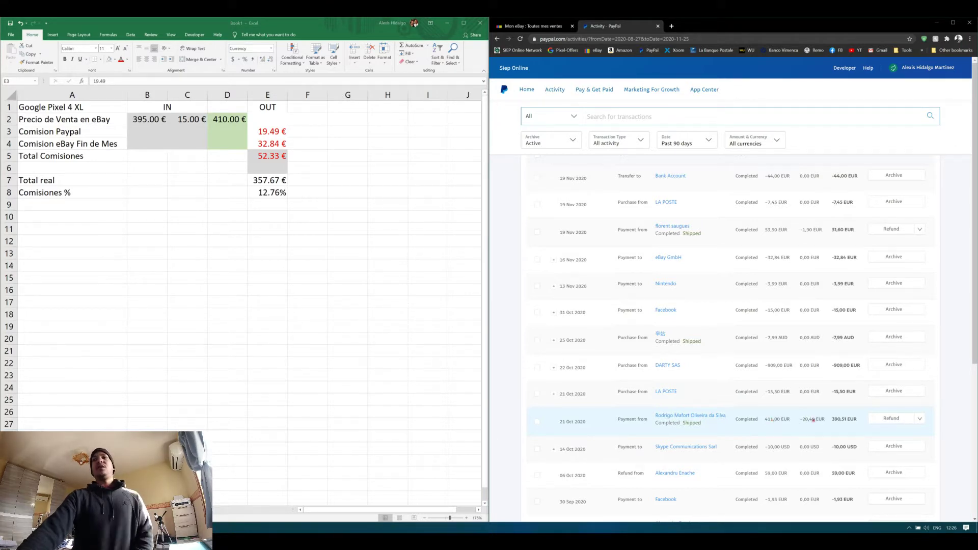
{"action": "left_click", "coordinate": [278, 136]}
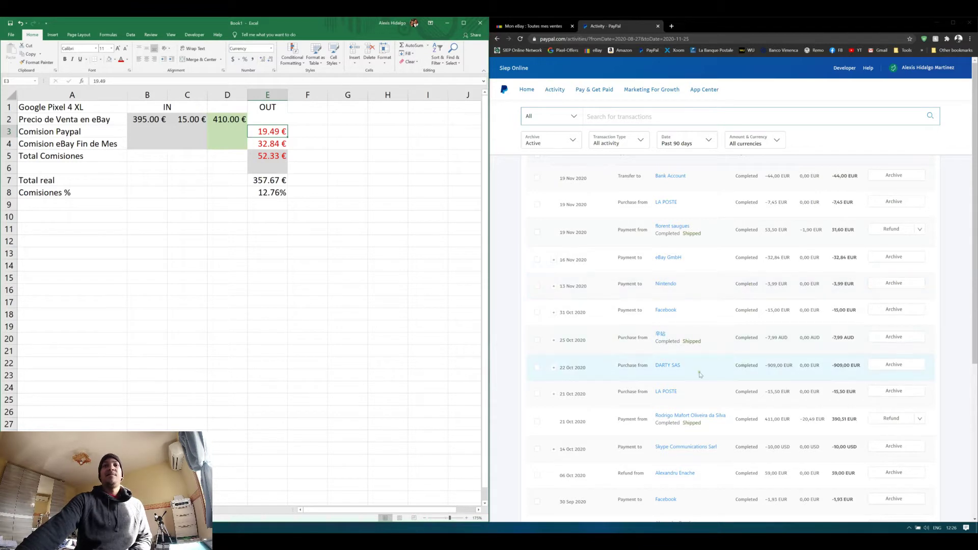
- Compare the Comision eBay Fin de Mes amount in E4 with the 16 Nov 2020 payment to eBay GmbH in PayPal
{"action": "left_click", "coordinate": [71, 145]}
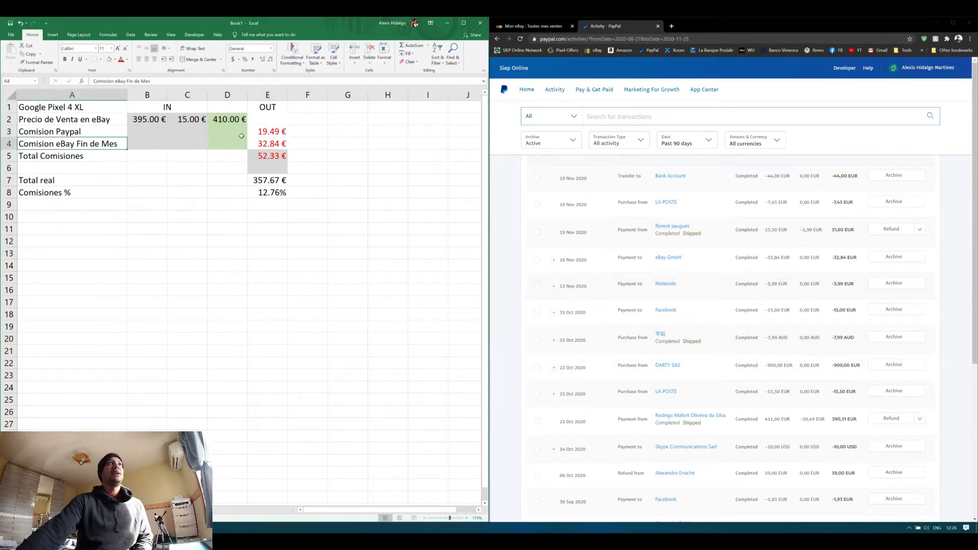
{"action": "left_click", "coordinate": [257, 142]}
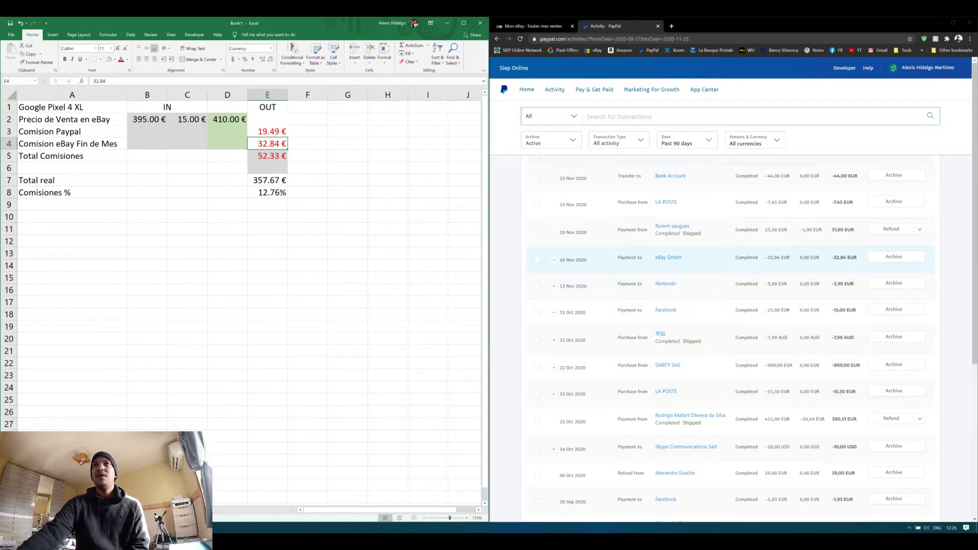
{"action": "left_click_drag", "start_coordinate": [618, 258], "coordinate": [644, 258]}
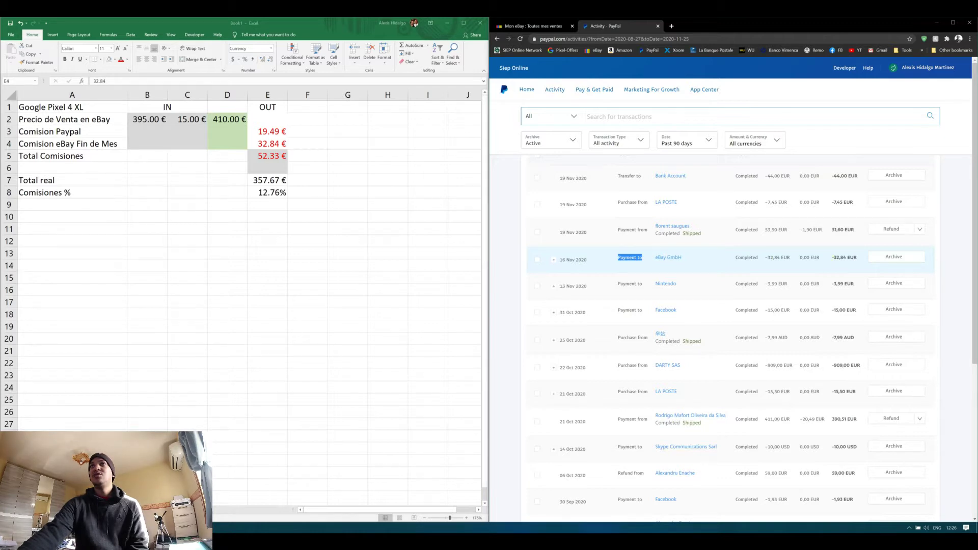
{"action": "triple_click", "coordinate": [839, 258]}
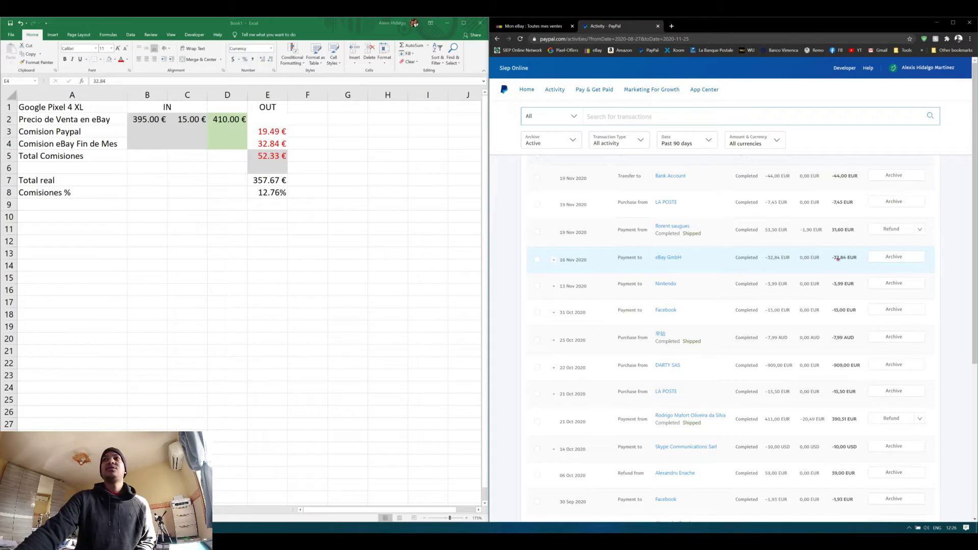
- Review how the Total Comisiones in E5 and the Total real in E7 derive from the two commissions and the sale total in D2
{"action": "left_click_drag", "start_coordinate": [274, 131], "coordinate": [274, 139]}
{"action": "left_click", "coordinate": [272, 156]}
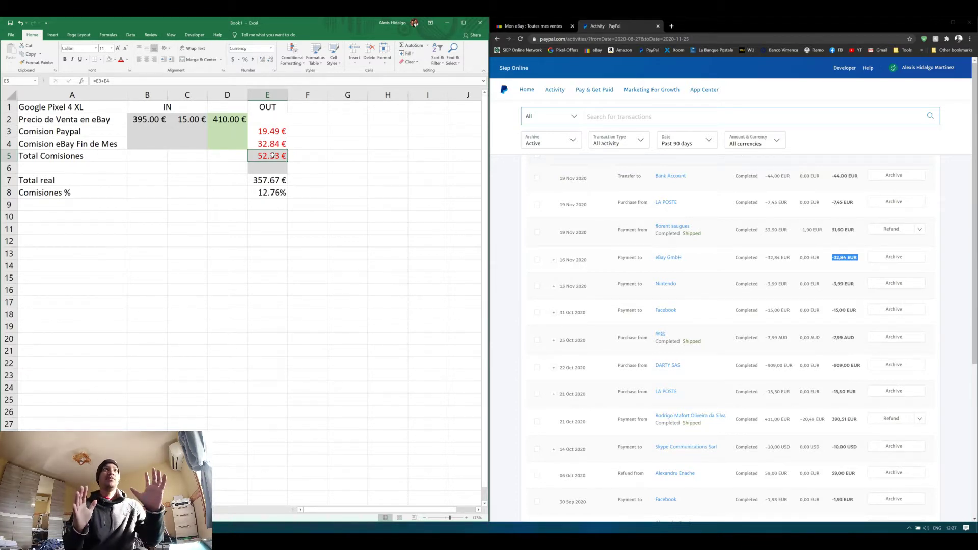
{"action": "left_click", "coordinate": [241, 123]}
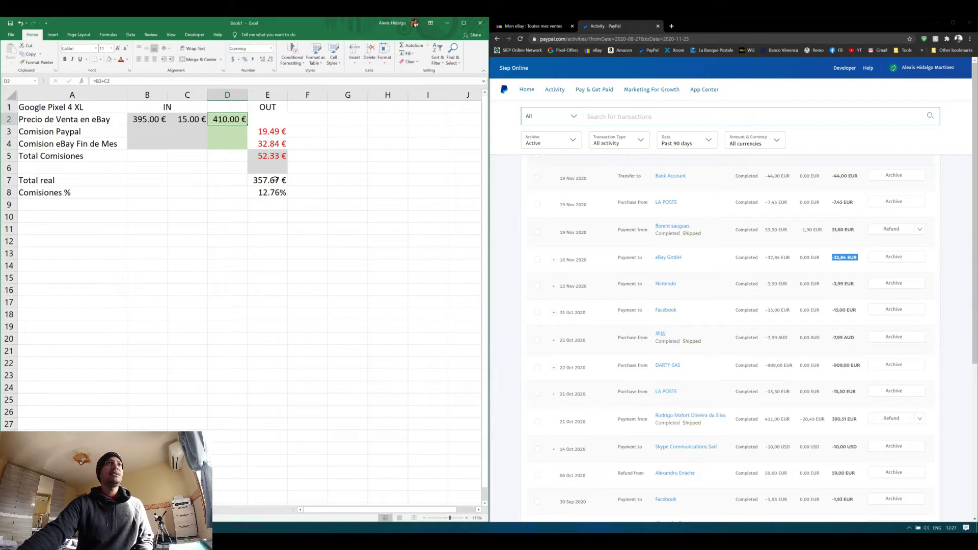
{"action": "left_click", "coordinate": [275, 180]}
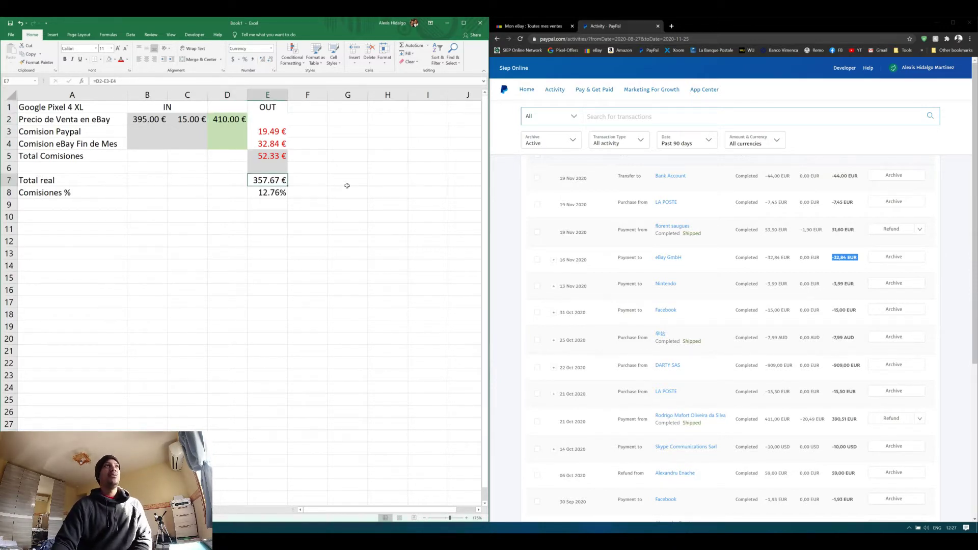
{"action": "left_click", "coordinate": [238, 119]}
{"action": "left_click", "coordinate": [269, 174]}
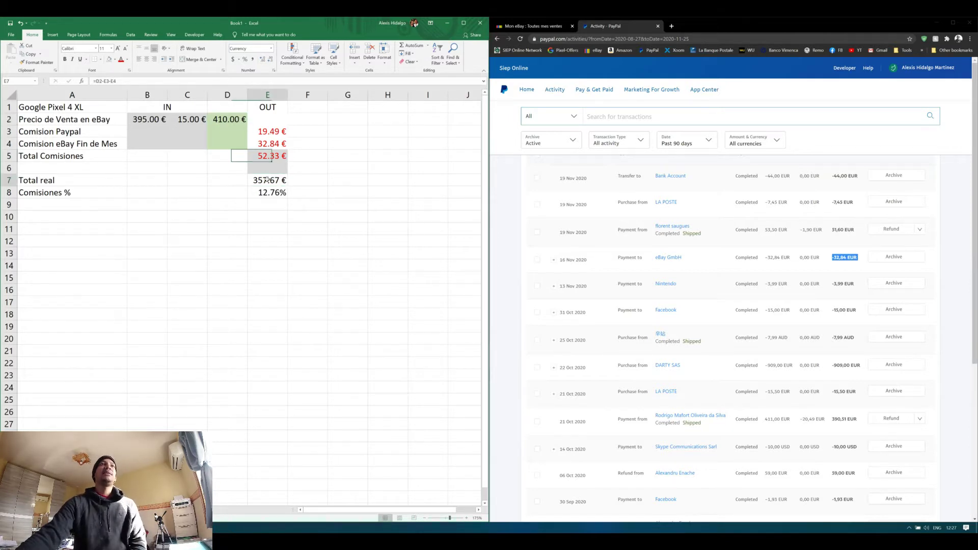